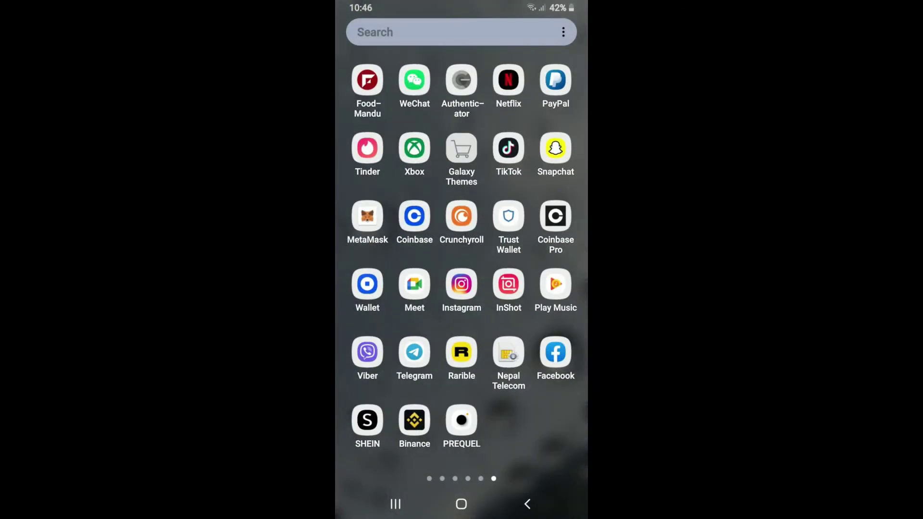
Launch Viber and show the contact chat's file, contact and location sharing options.
left_click(368, 351)
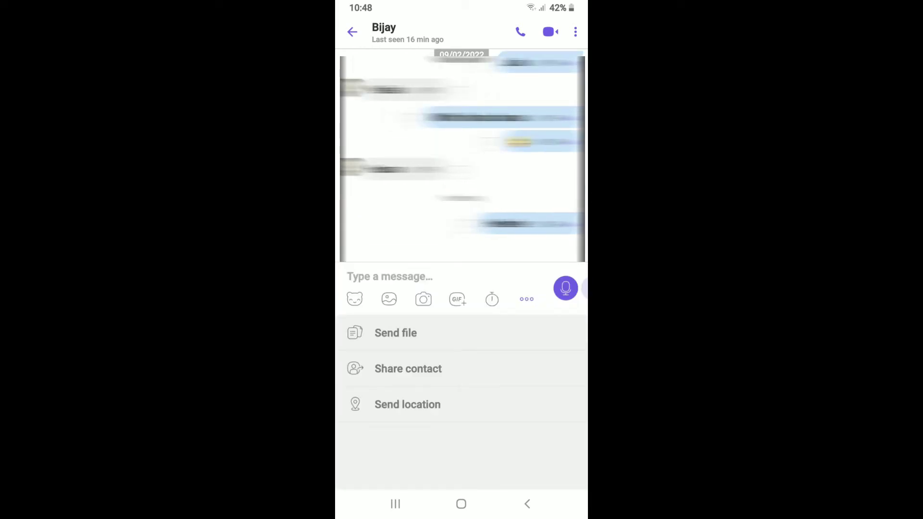
left_click(407, 405)
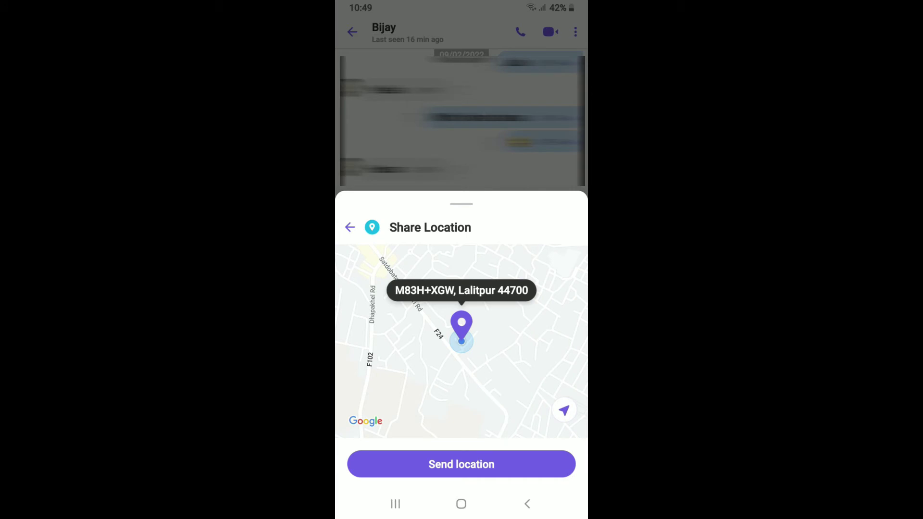
left_click(461, 464)
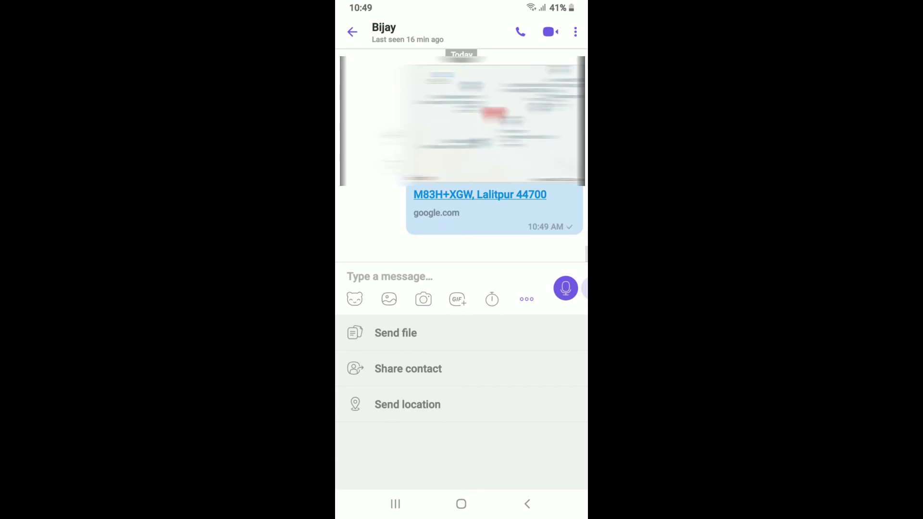